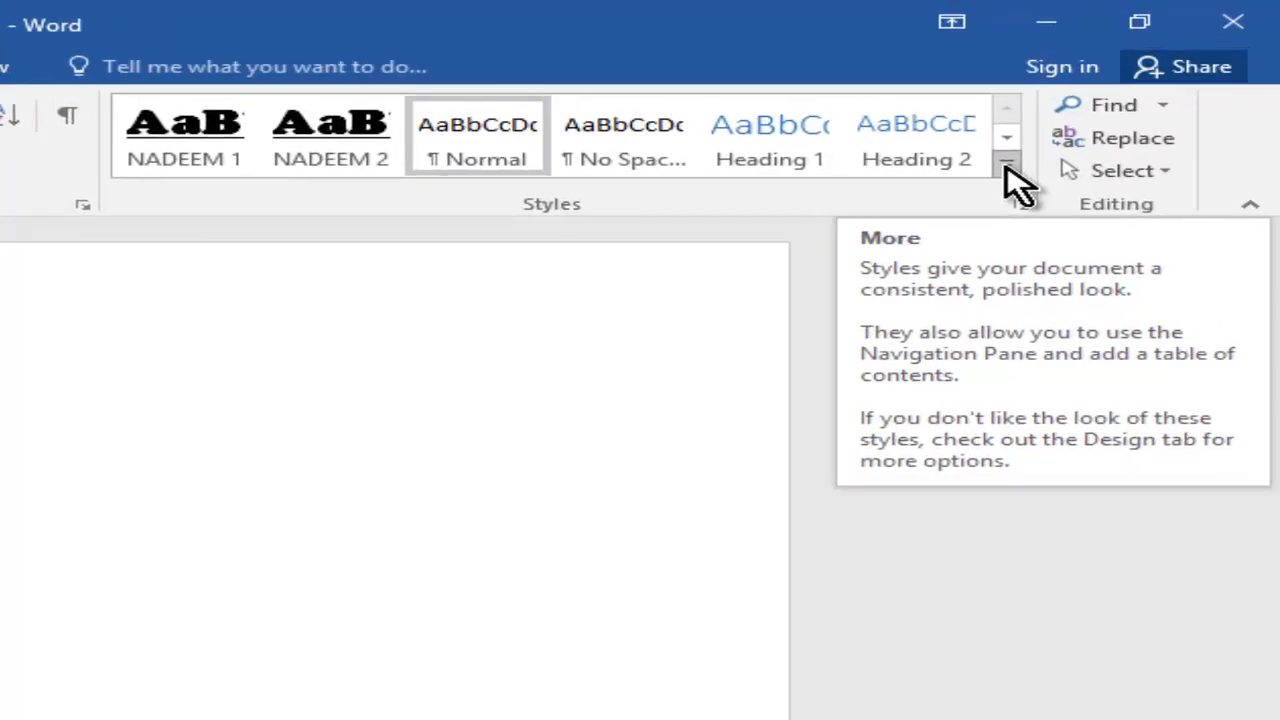
# Create a new style with its full formatting options shown, named like the two existing custom styles but numbered 3.
pyautogui.click(1007, 166)
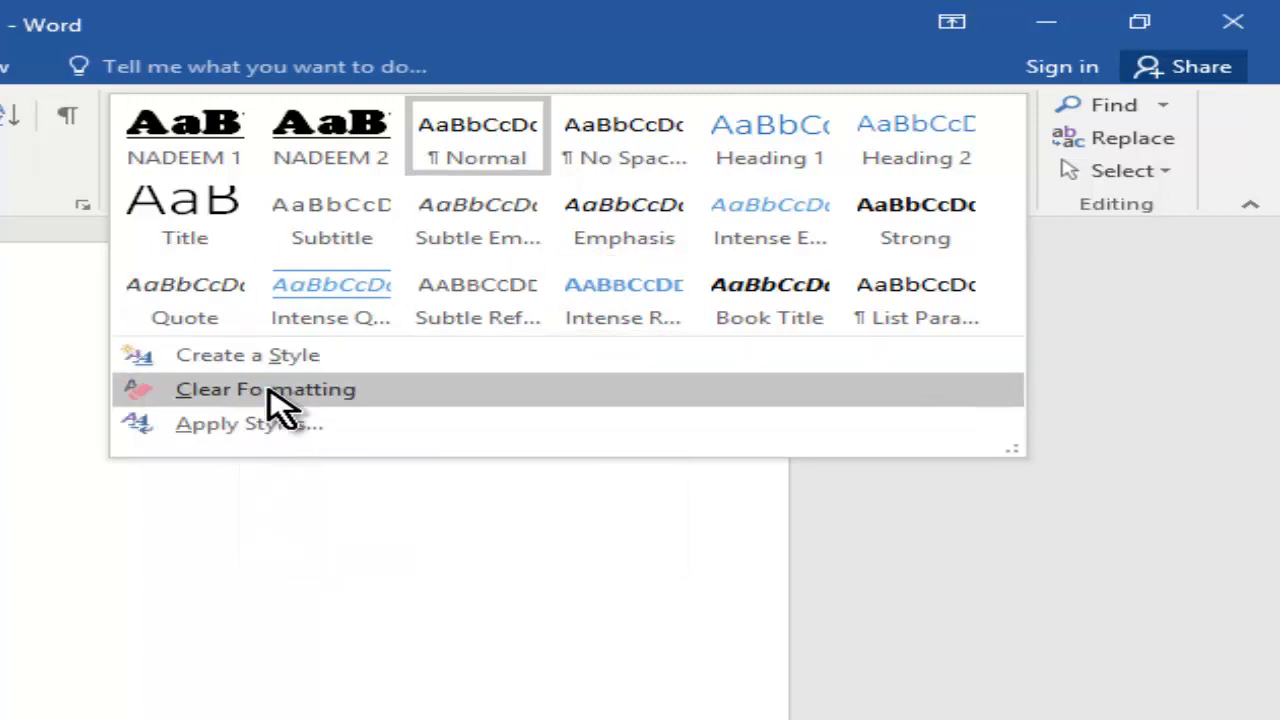
pyautogui.click(251, 356)
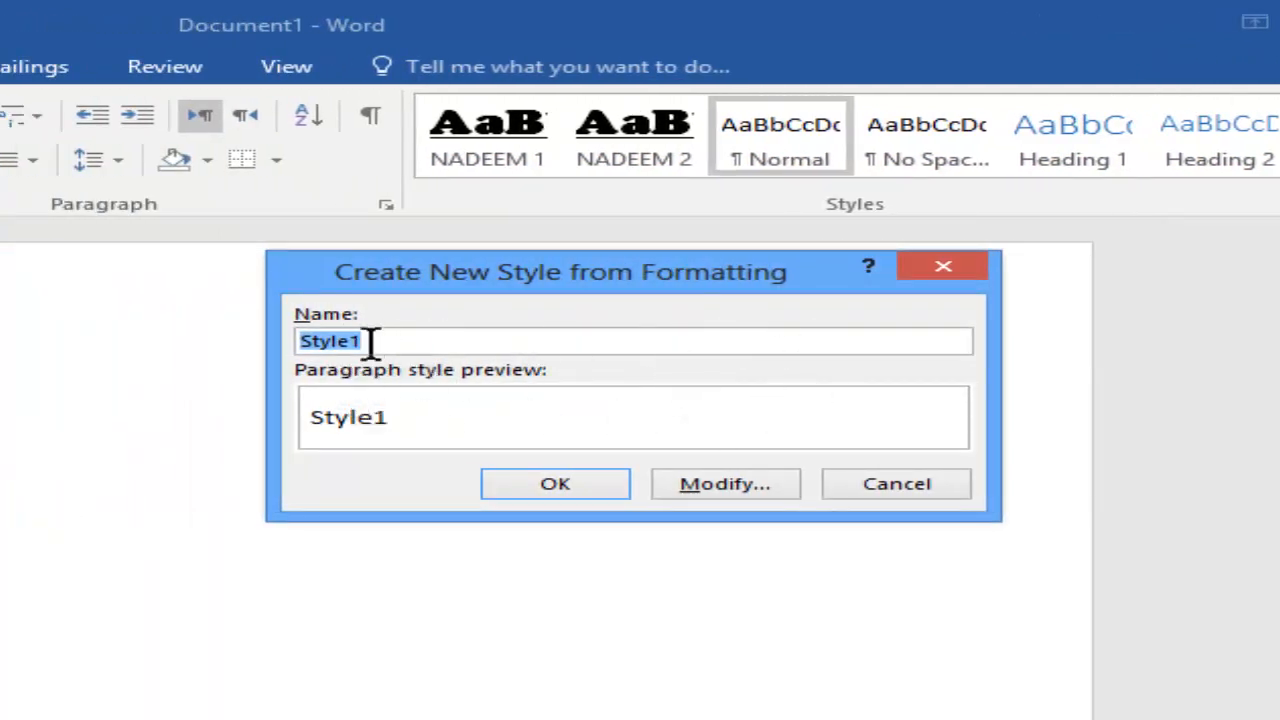
pyautogui.click(725, 484)
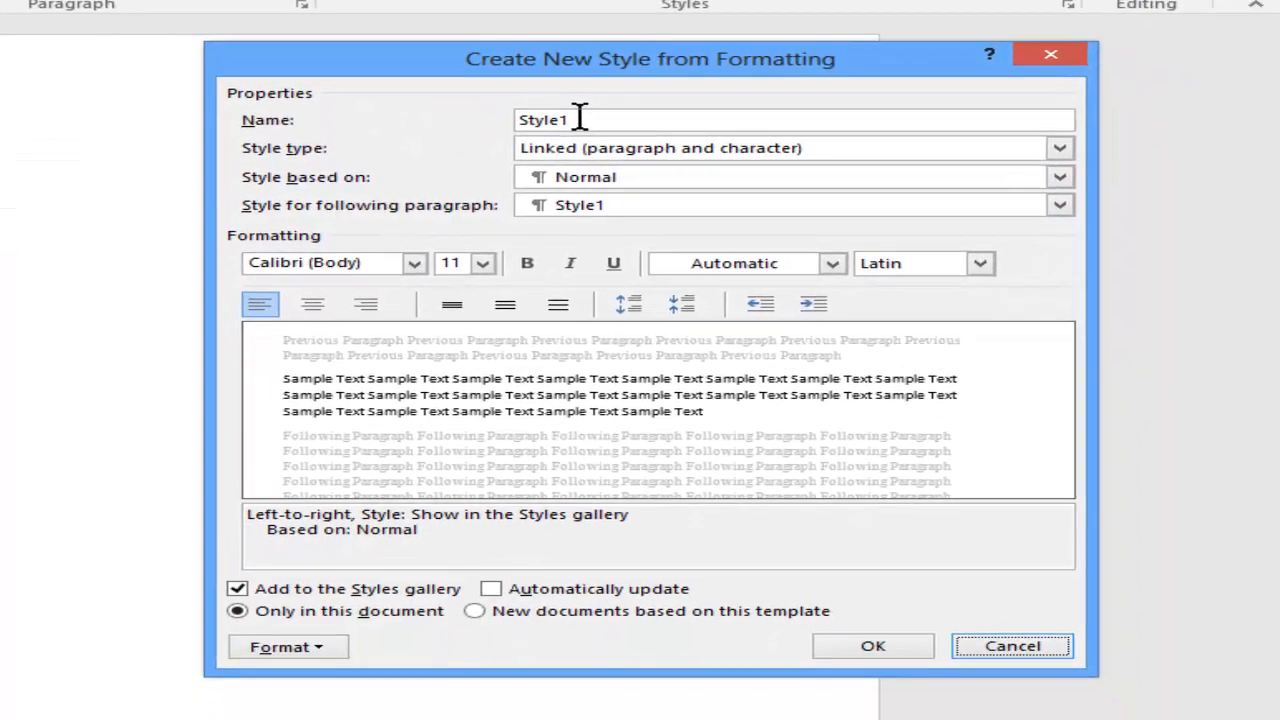
pyautogui.moveTo(614, 170); pyautogui.dragTo(569, 168)
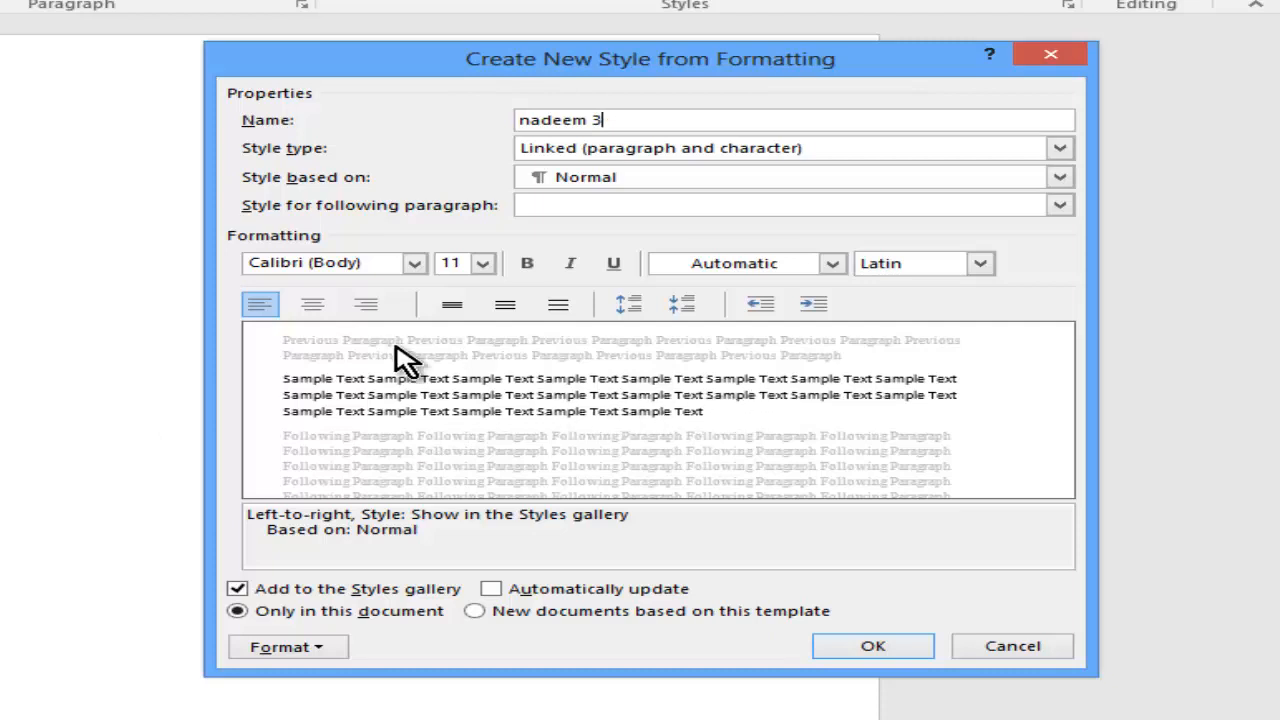
# Set the new style's font size to 18.
pyautogui.click(483, 264)
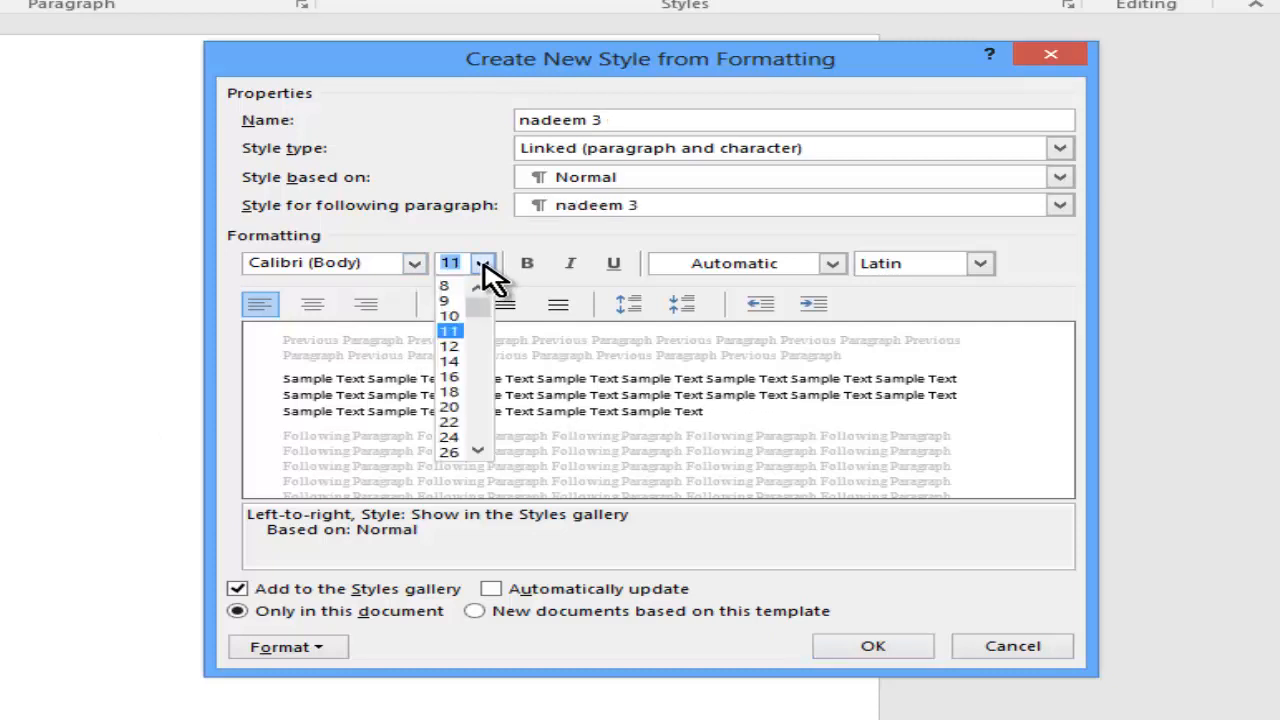
pyautogui.click(451, 392)
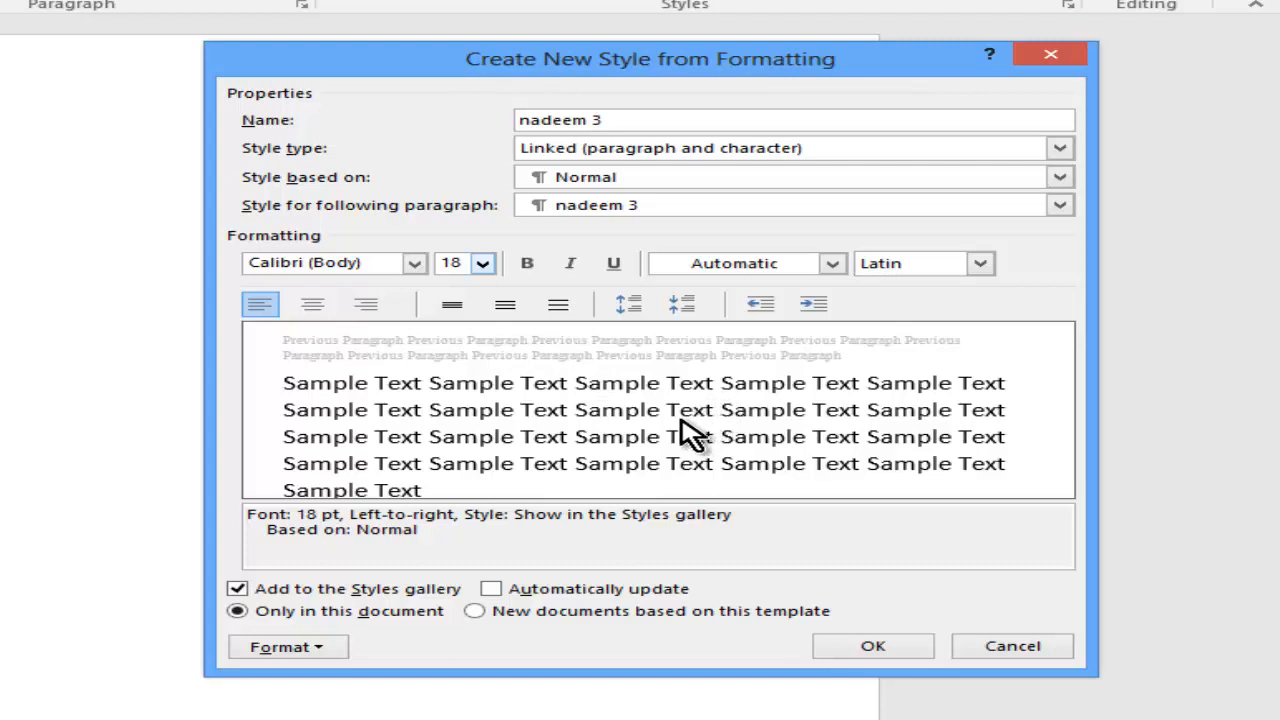
pyautogui.click(482, 264)
pyautogui.click(480, 265)
# Try the Aharoni font and the Bodoni Bd BT font for the new style.
pyautogui.click(414, 265)
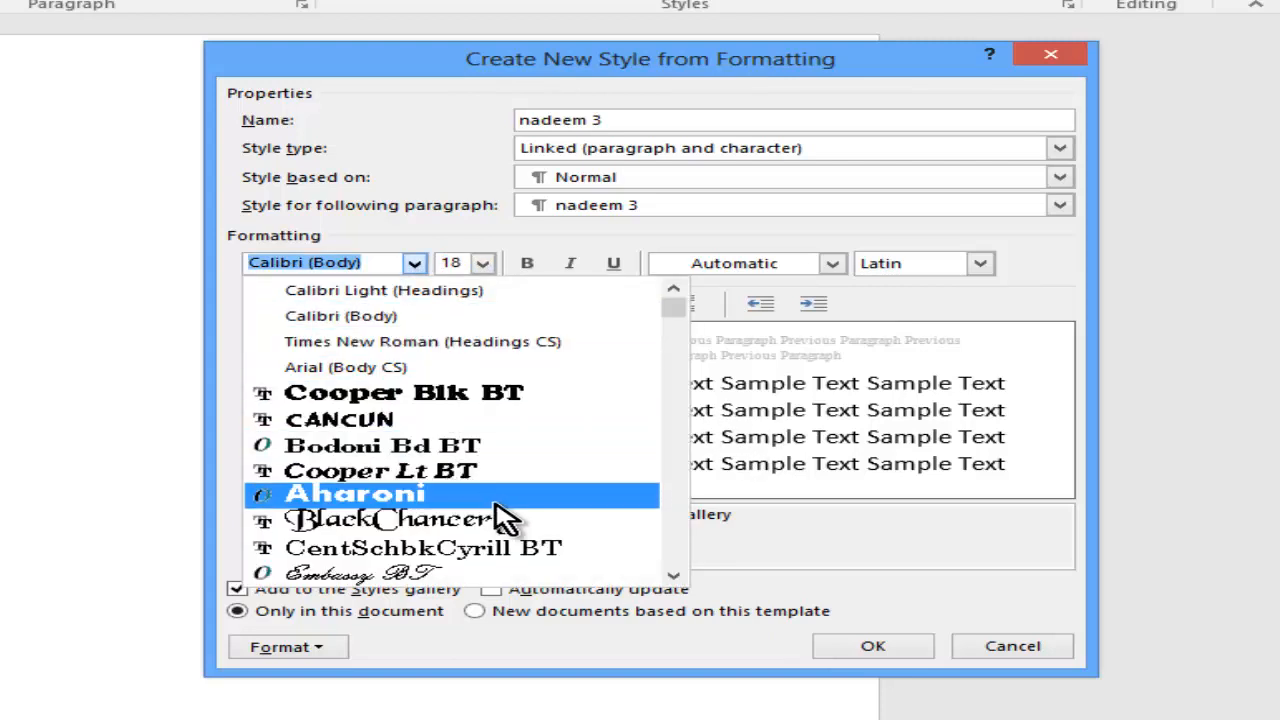
pyautogui.scroll(-3, 505, 518)
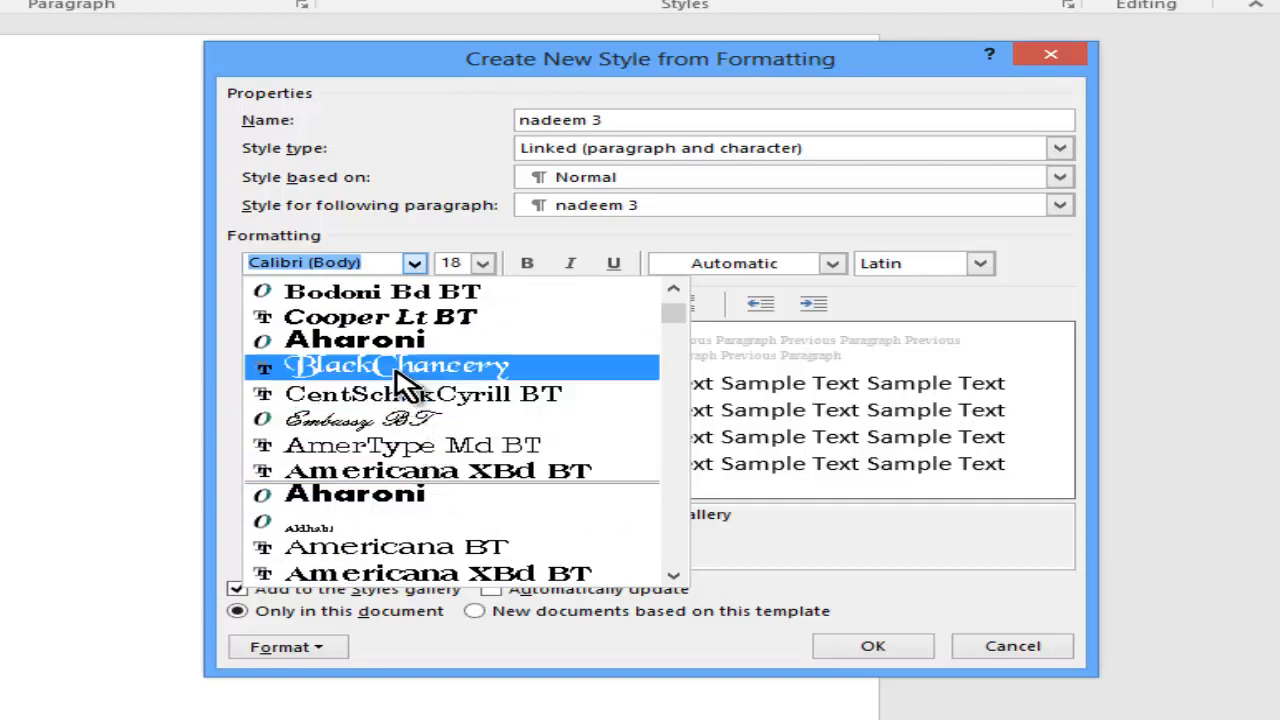
pyautogui.click(383, 505)
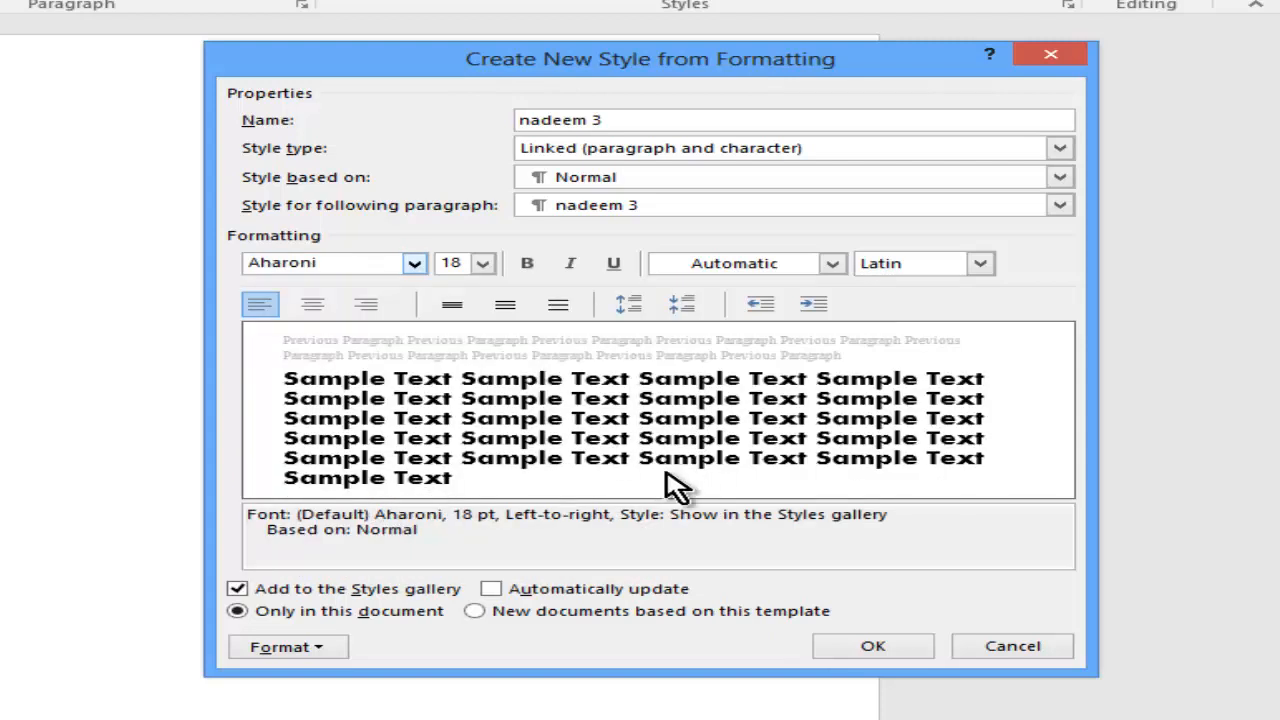
pyautogui.click(411, 264)
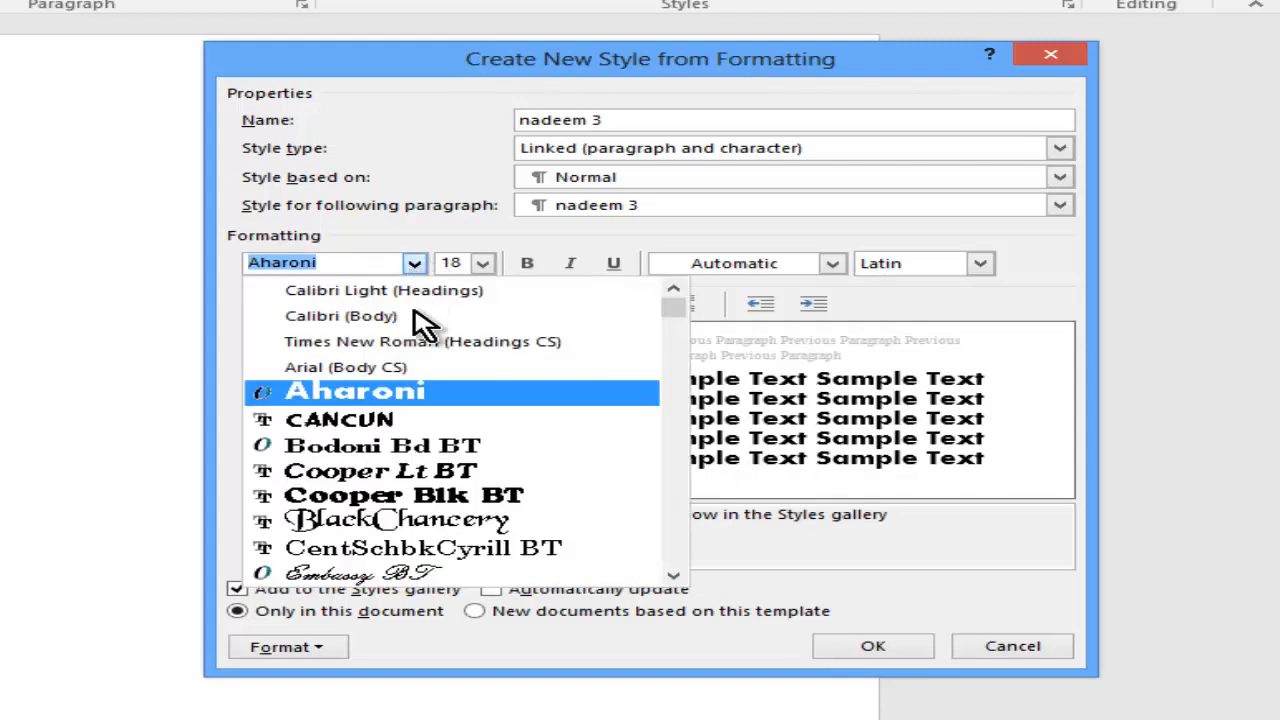
pyautogui.click(385, 440)
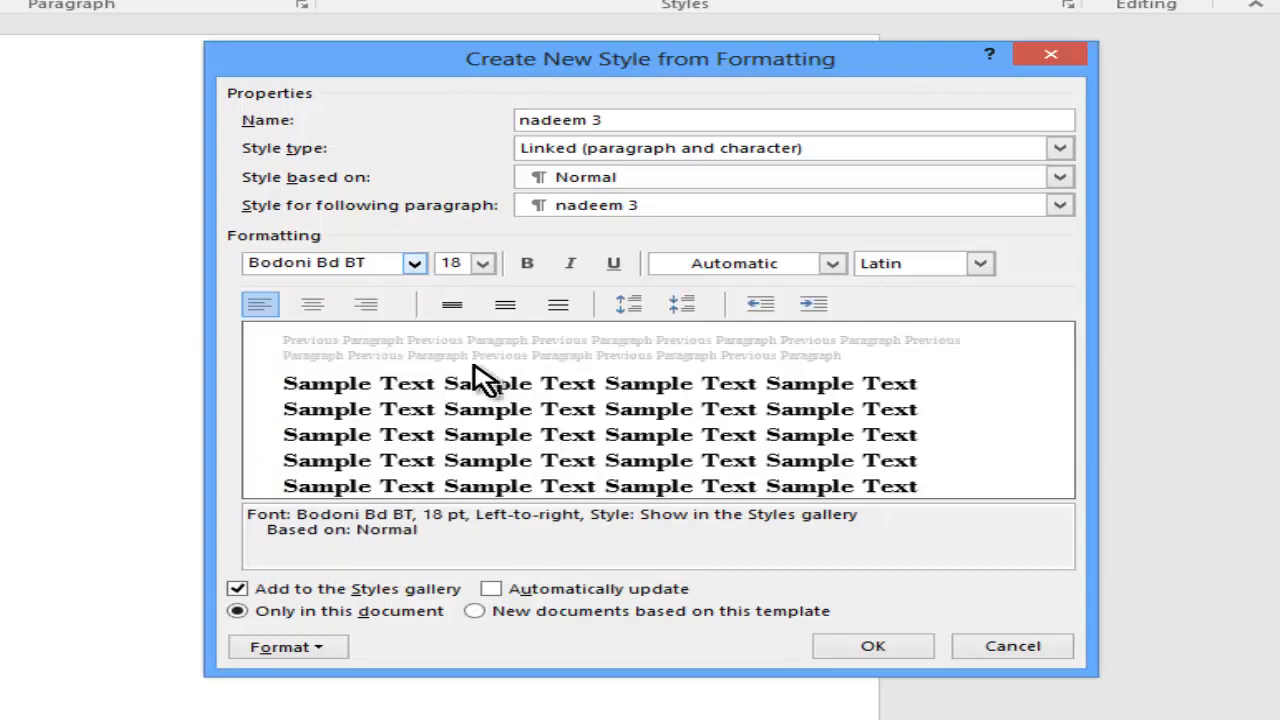
# Try the Cooper BlkIt BT font and the BlackChancery font for the new style.
pyautogui.click(414, 264)
pyautogui.scroll(-12, 578, 476)
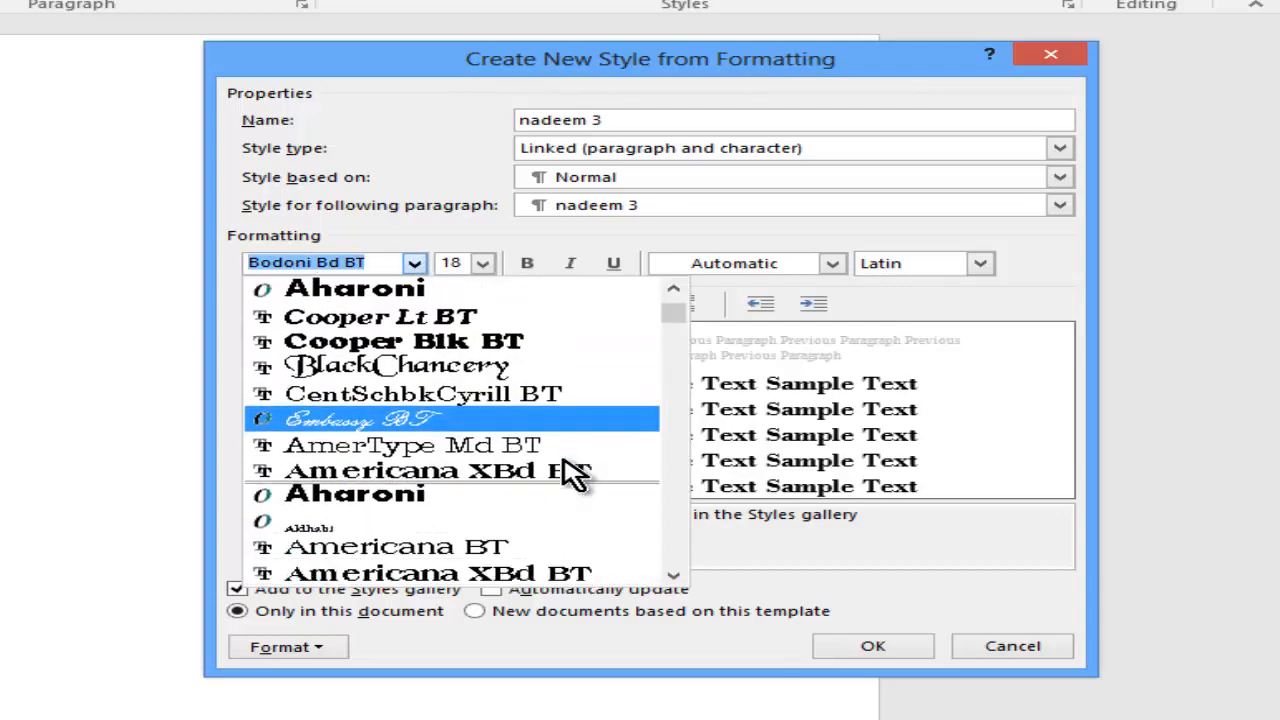
pyautogui.scroll(-7, 502, 478)
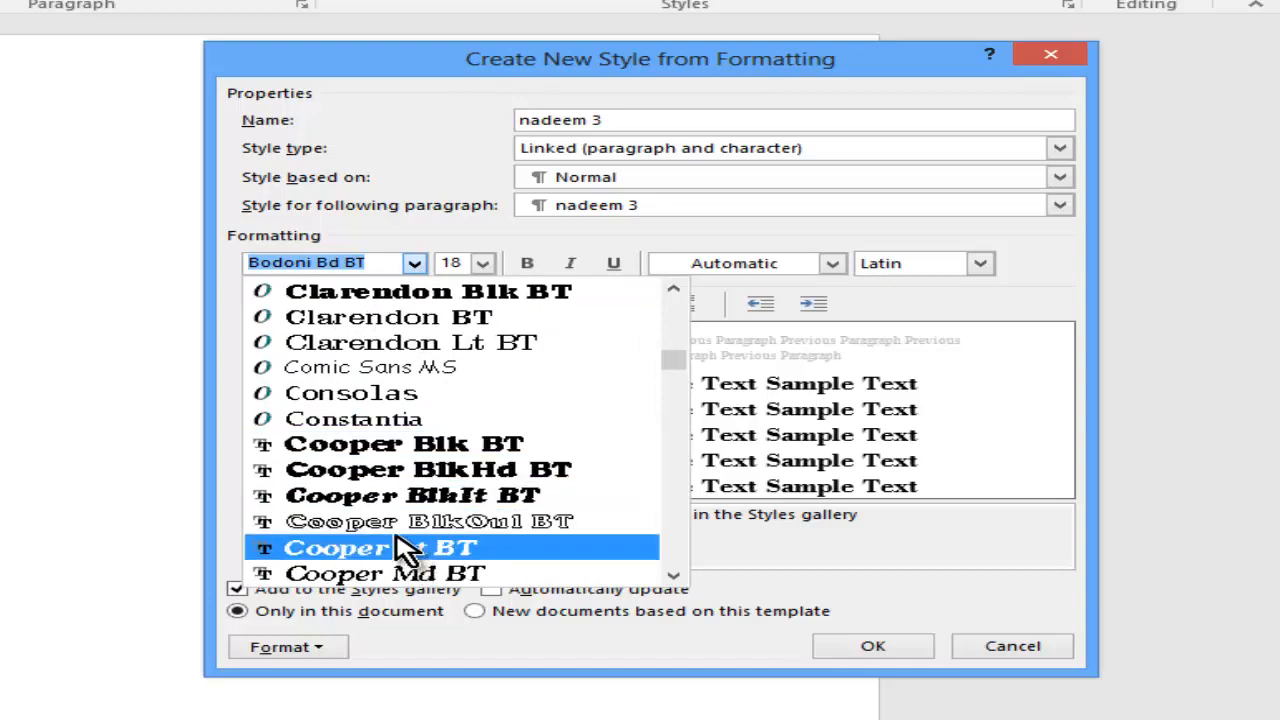
pyautogui.click(395, 497)
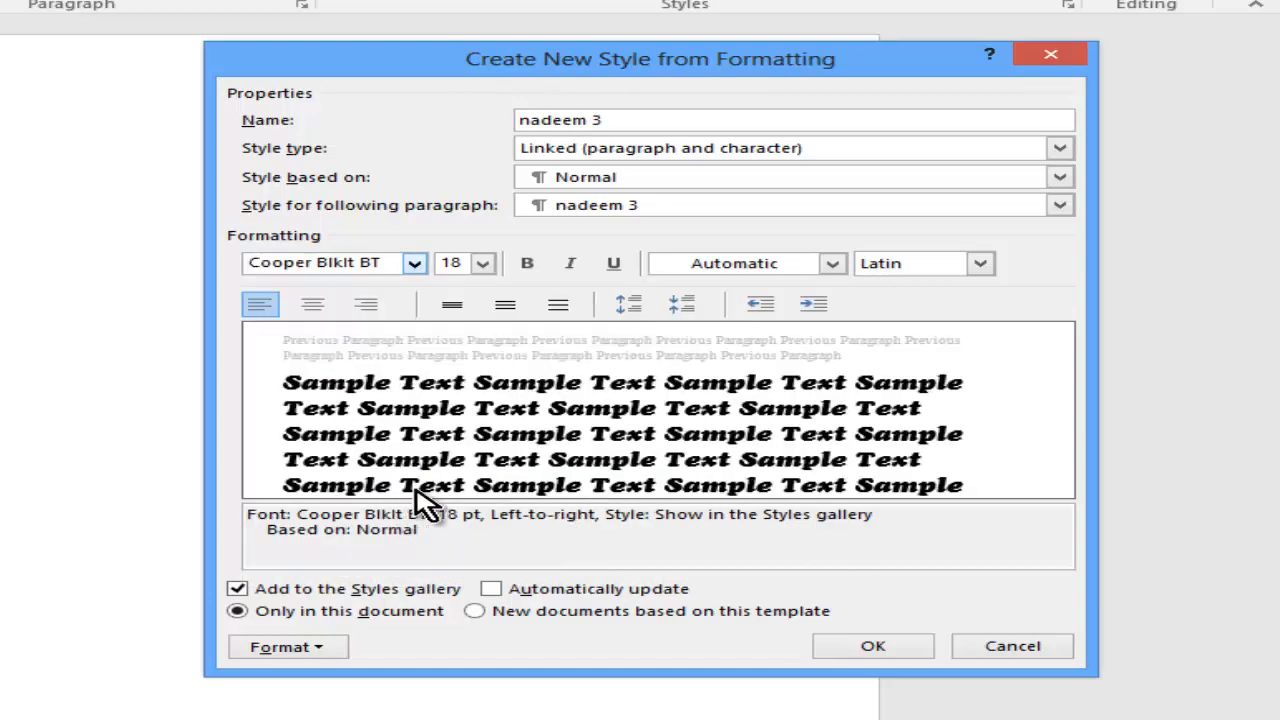
pyautogui.click(415, 263)
pyautogui.scroll(-6, 440, 370)
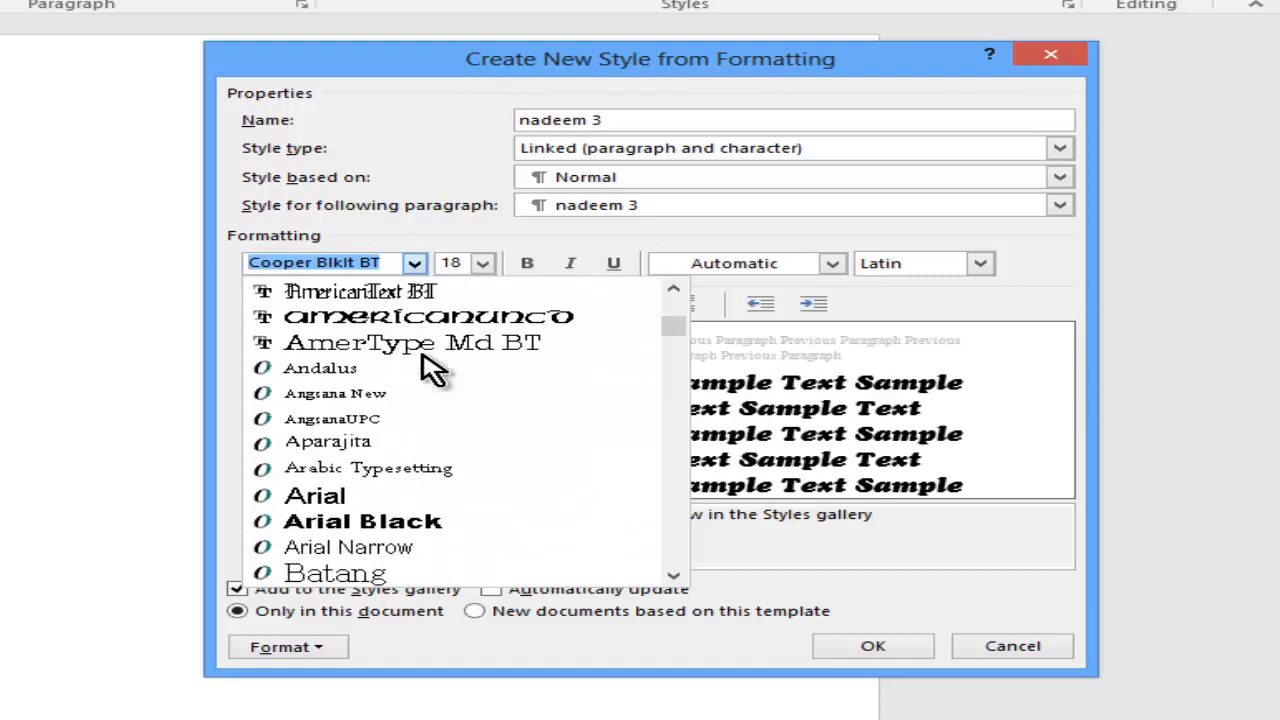
pyautogui.scroll(-4, 430, 368)
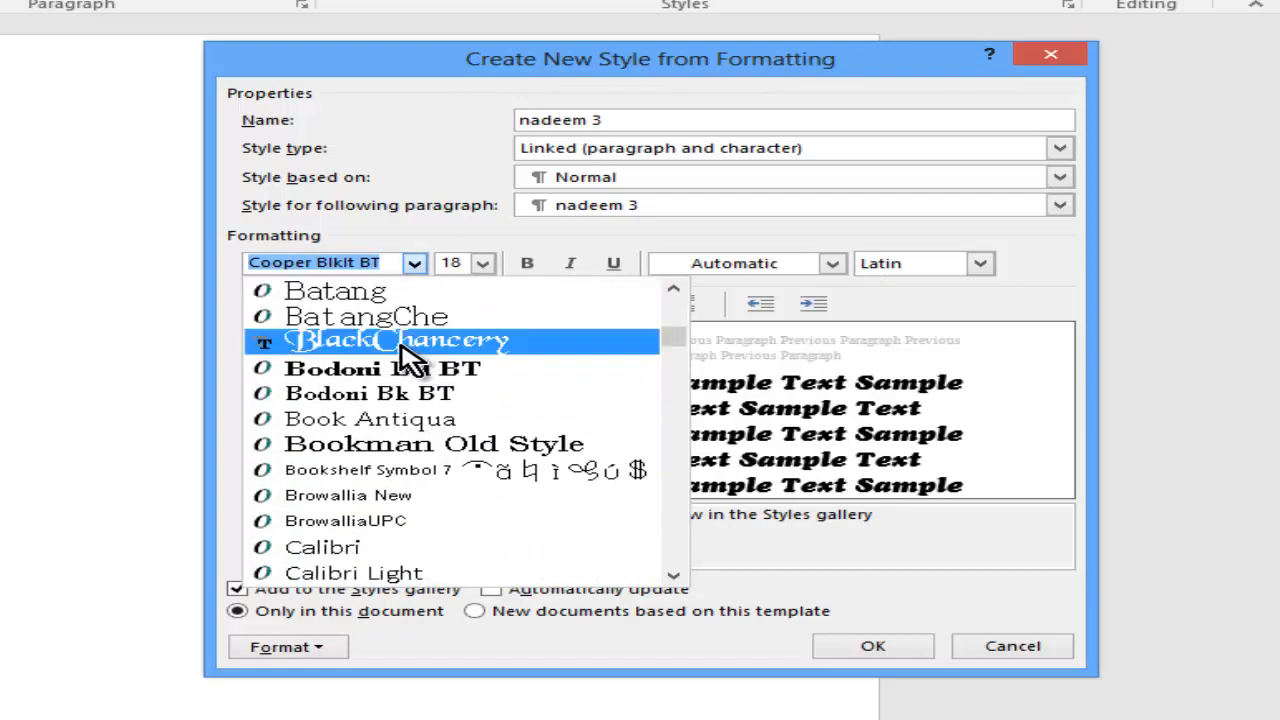
pyautogui.click(410, 345)
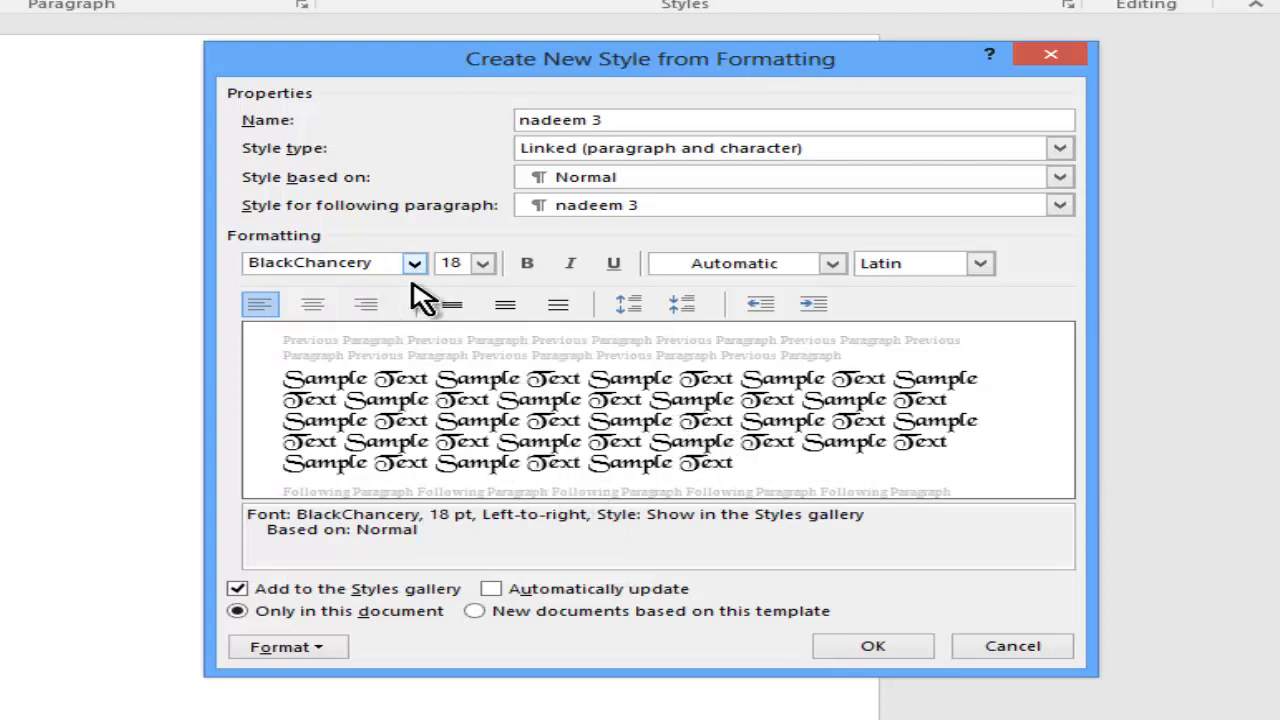
# Make the new style's text bold.
pyautogui.click(527, 264)
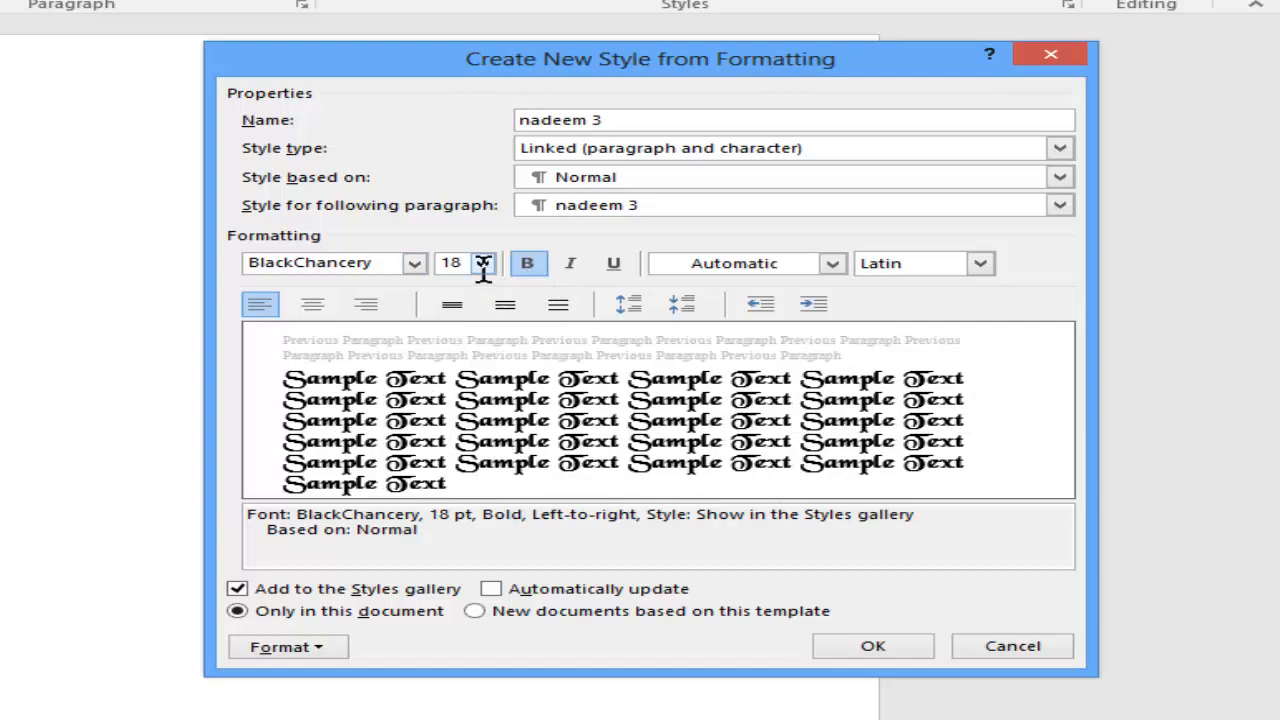
# Try the DFPOP1-W9 font for the new style.
pyautogui.click(414, 264)
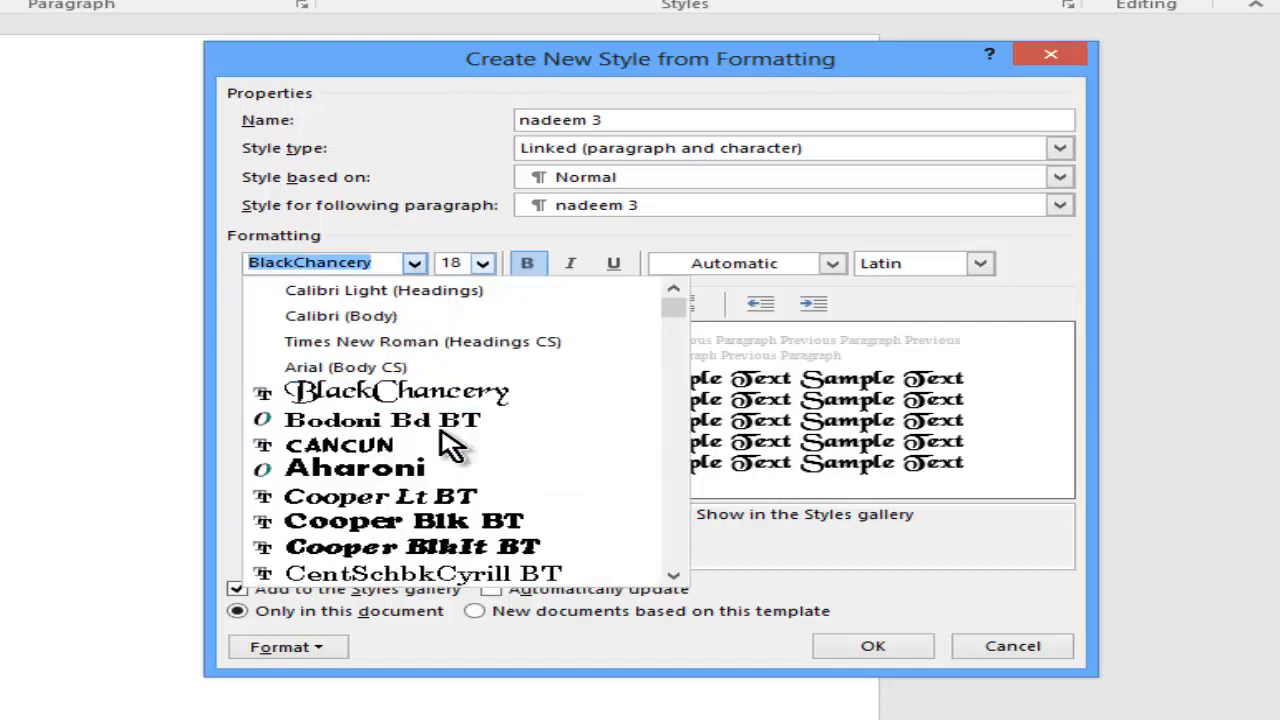
pyautogui.scroll(-3, 445, 445)
pyautogui.scroll(-15, 435, 460)
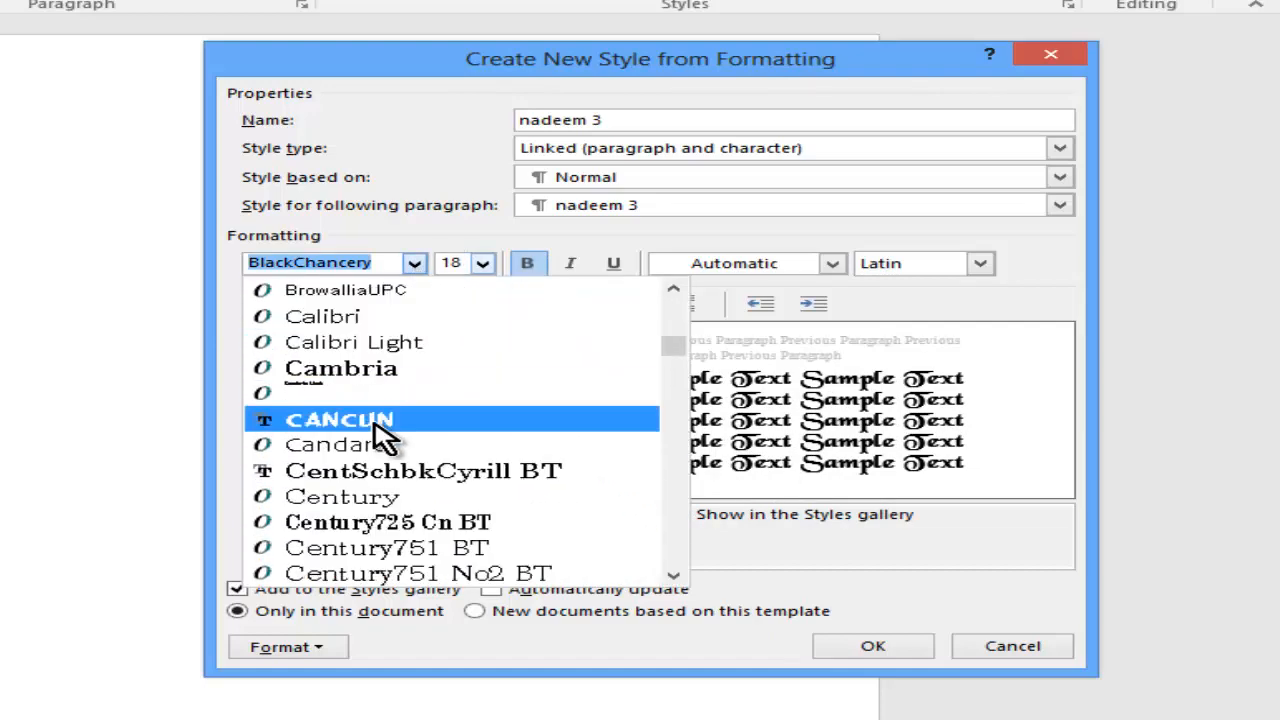
pyautogui.scroll(-8, 342, 422)
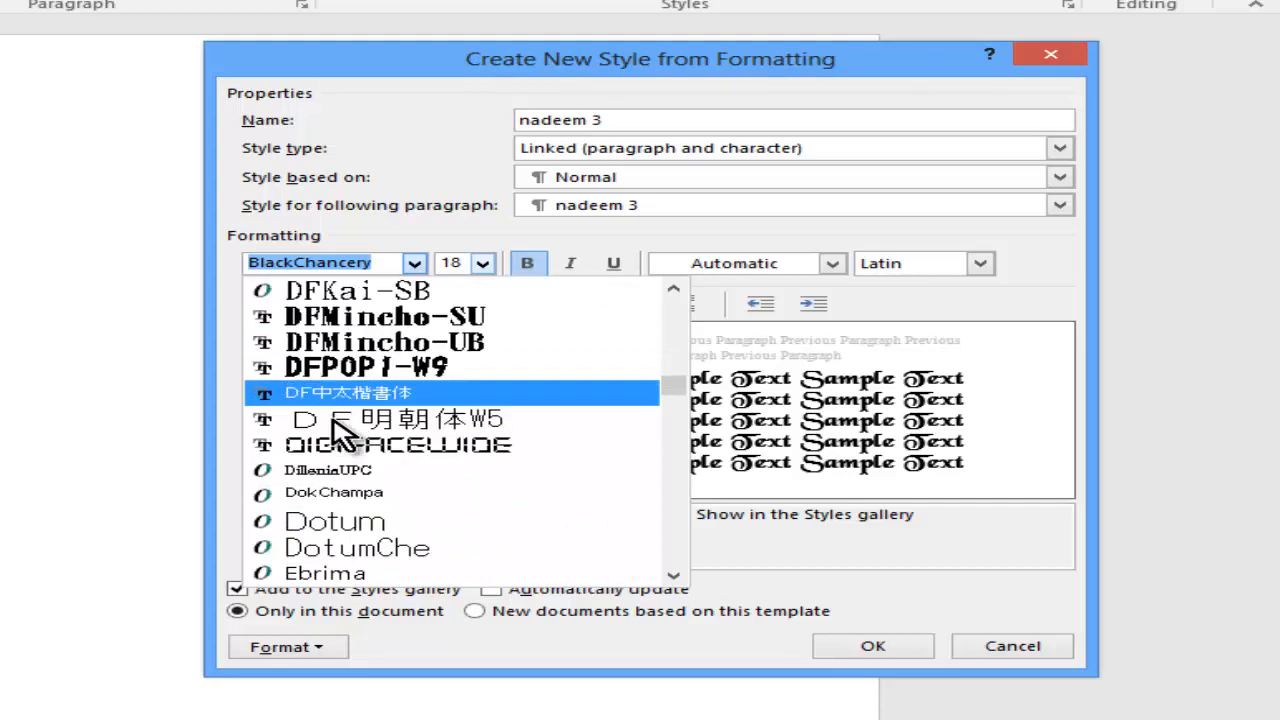
pyautogui.click(335, 380)
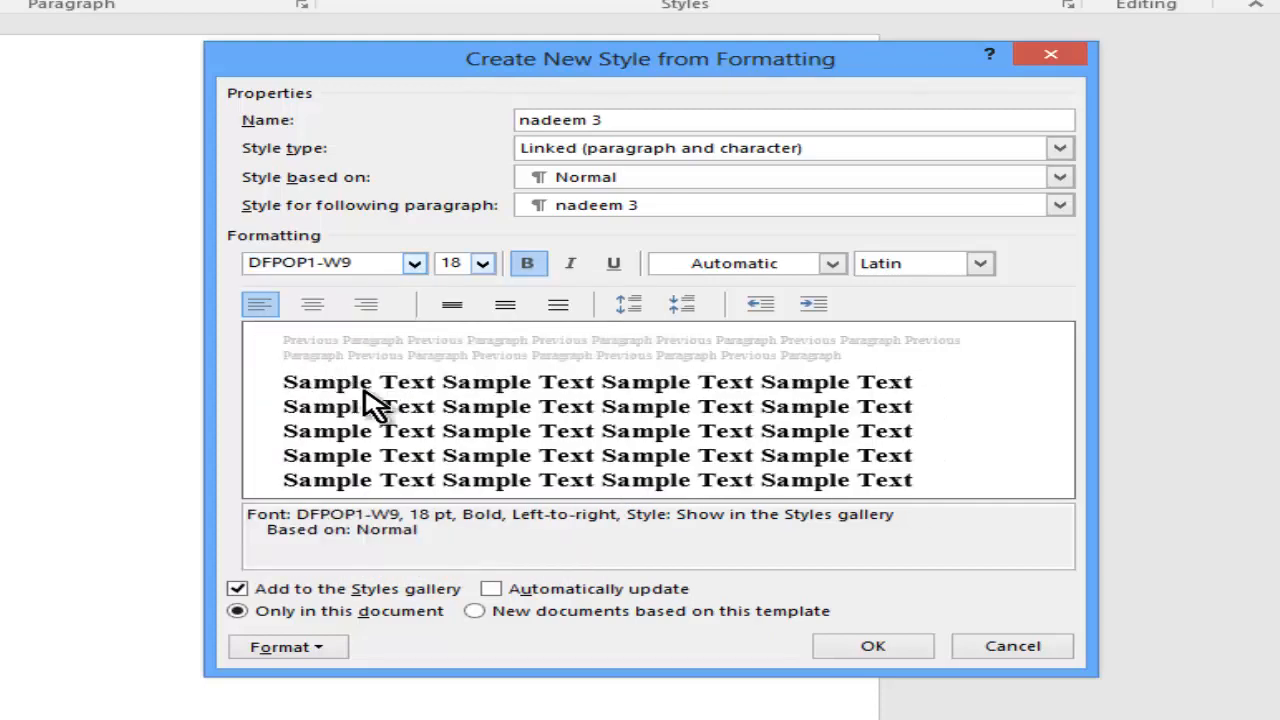
# Set the new style's font to Freefrm721 Blk BT.
pyautogui.click(413, 263)
pyautogui.scroll(-10, 460, 390)
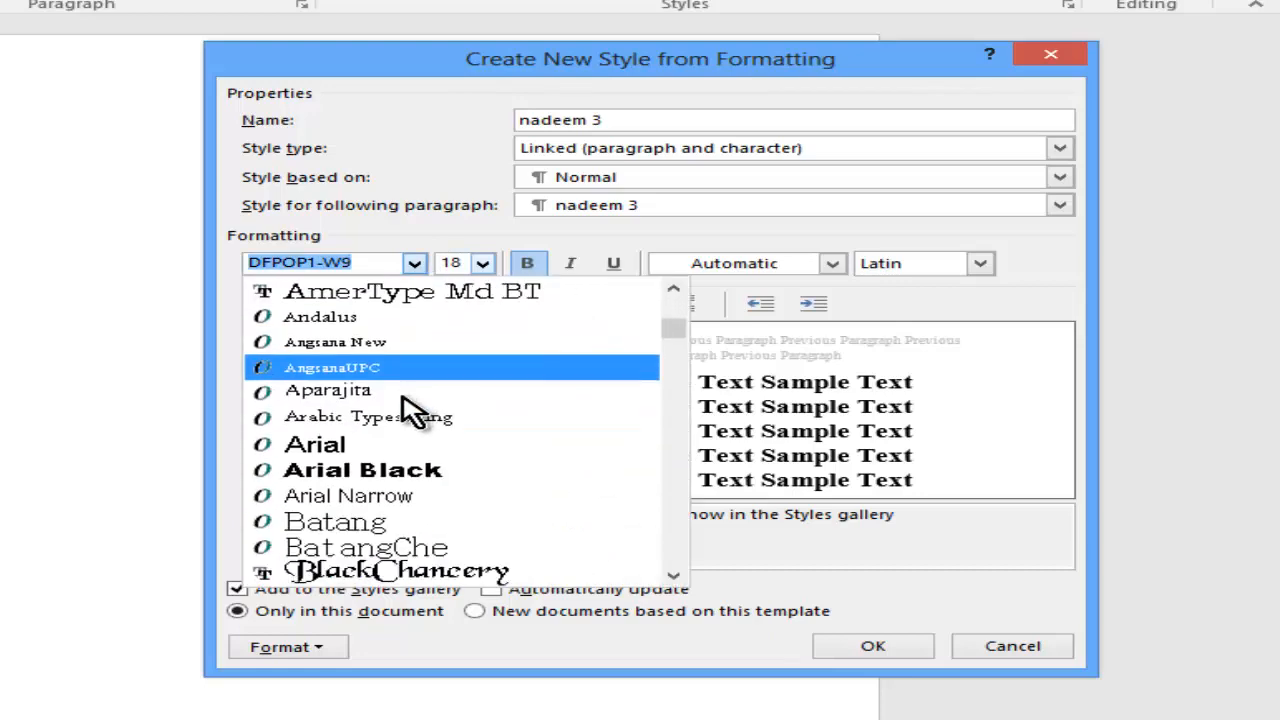
pyautogui.scroll(-8, 365, 430)
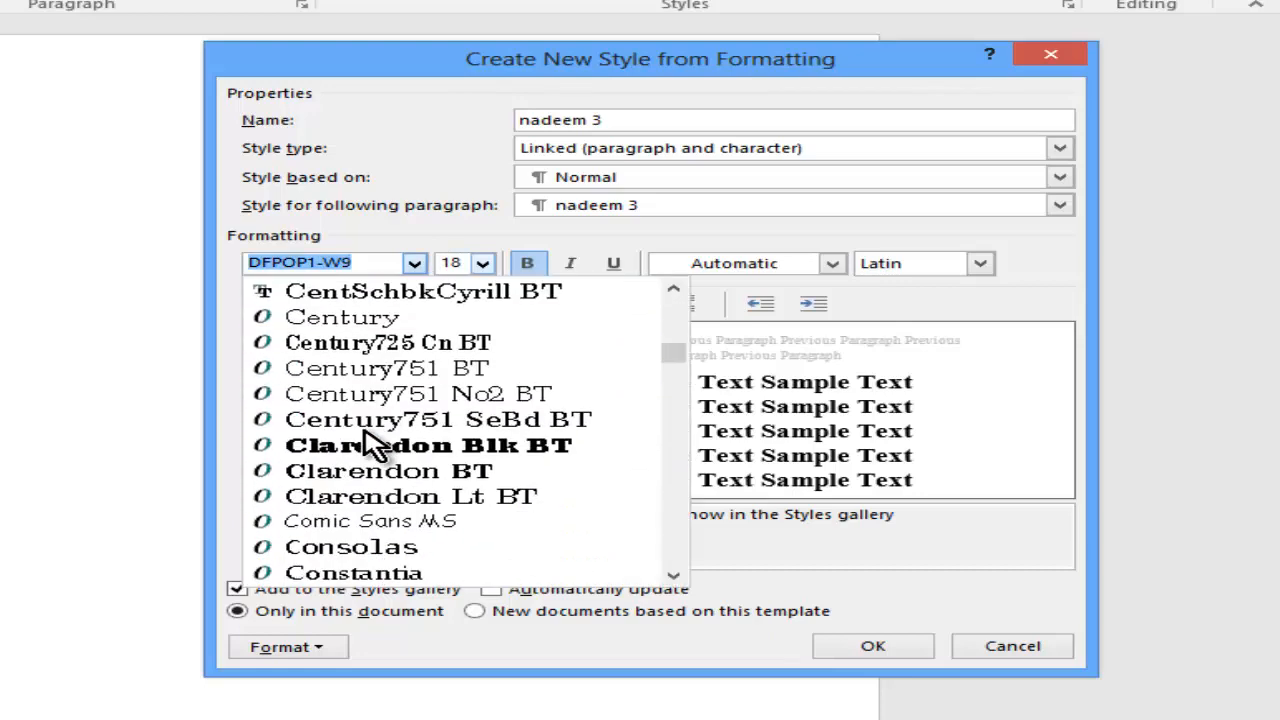
pyautogui.scroll(-5, 360, 440)
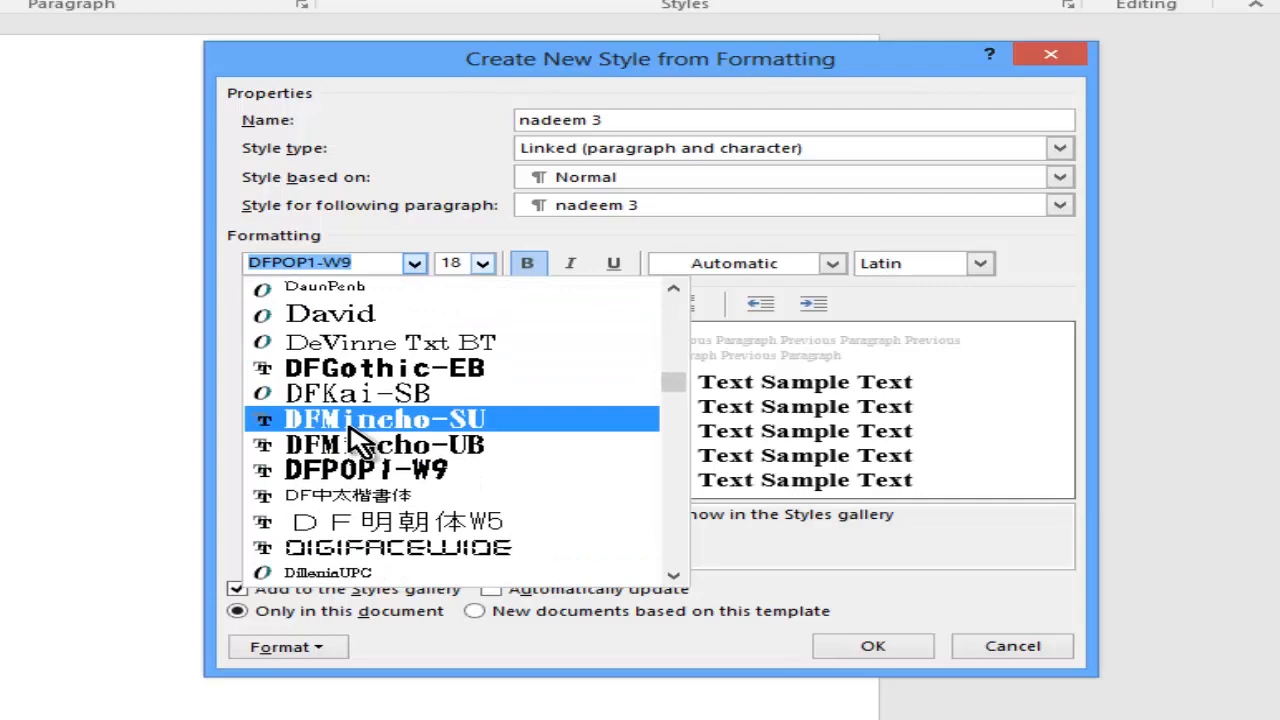
pyautogui.scroll(-8, 355, 440)
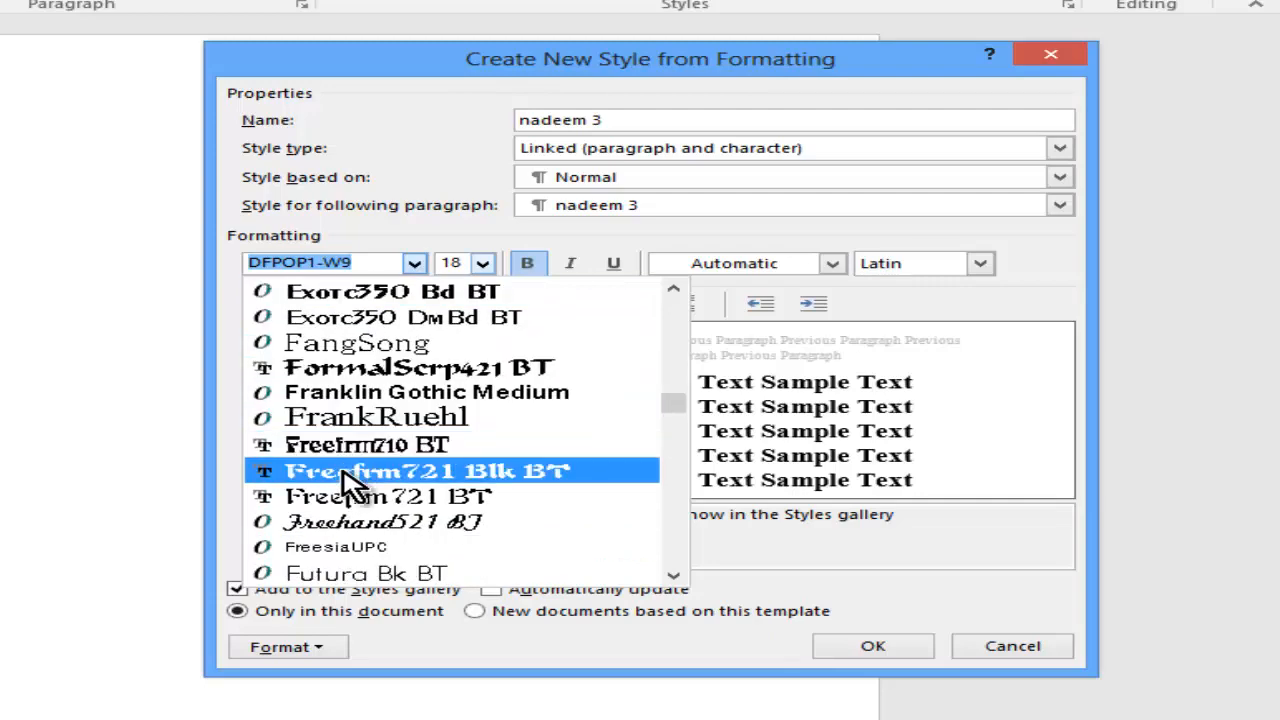
pyautogui.click(345, 476)
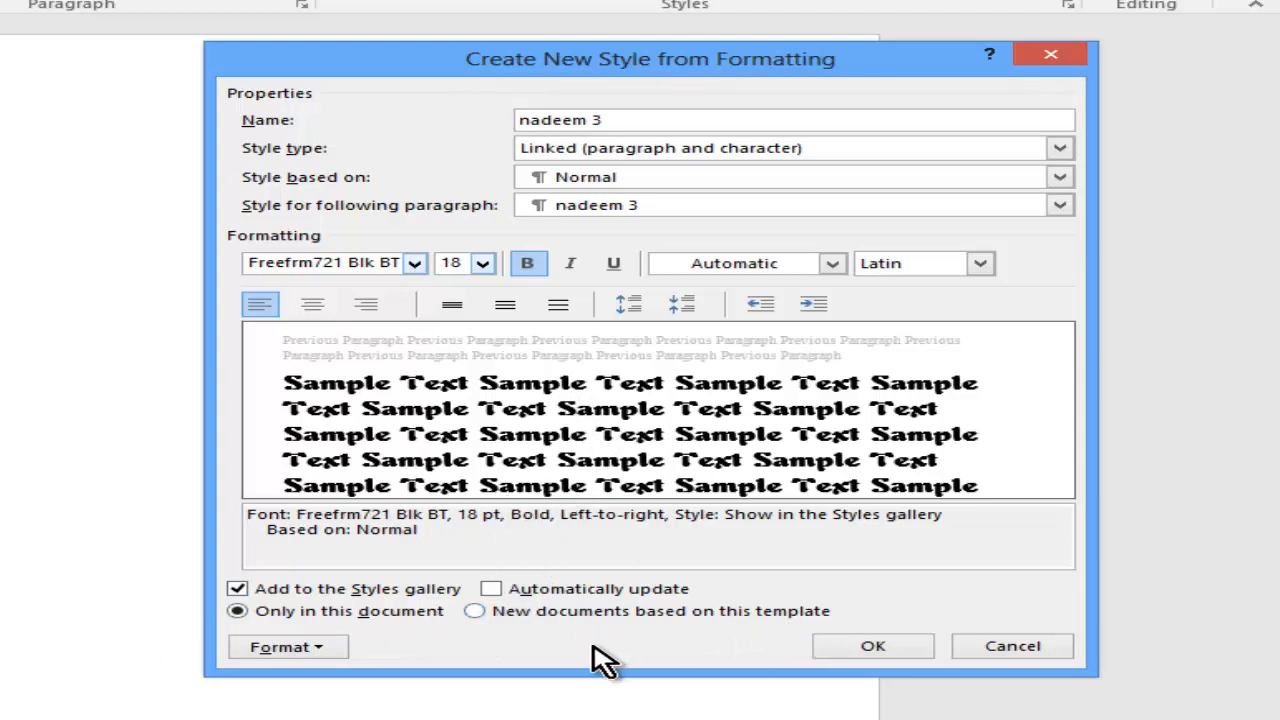
# Make the style available in new documents based on this template, underline its text and save it.
pyautogui.click(474, 612)
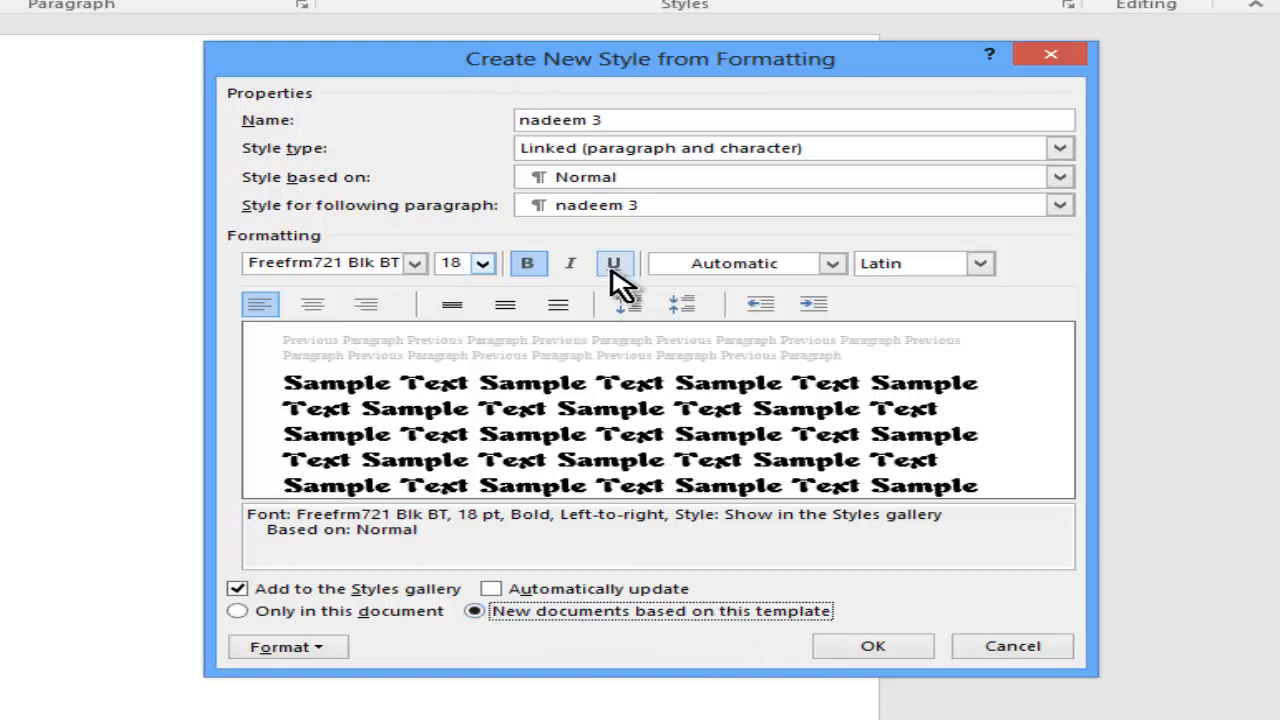
pyautogui.click(540, 272)
pyautogui.click(540, 272)
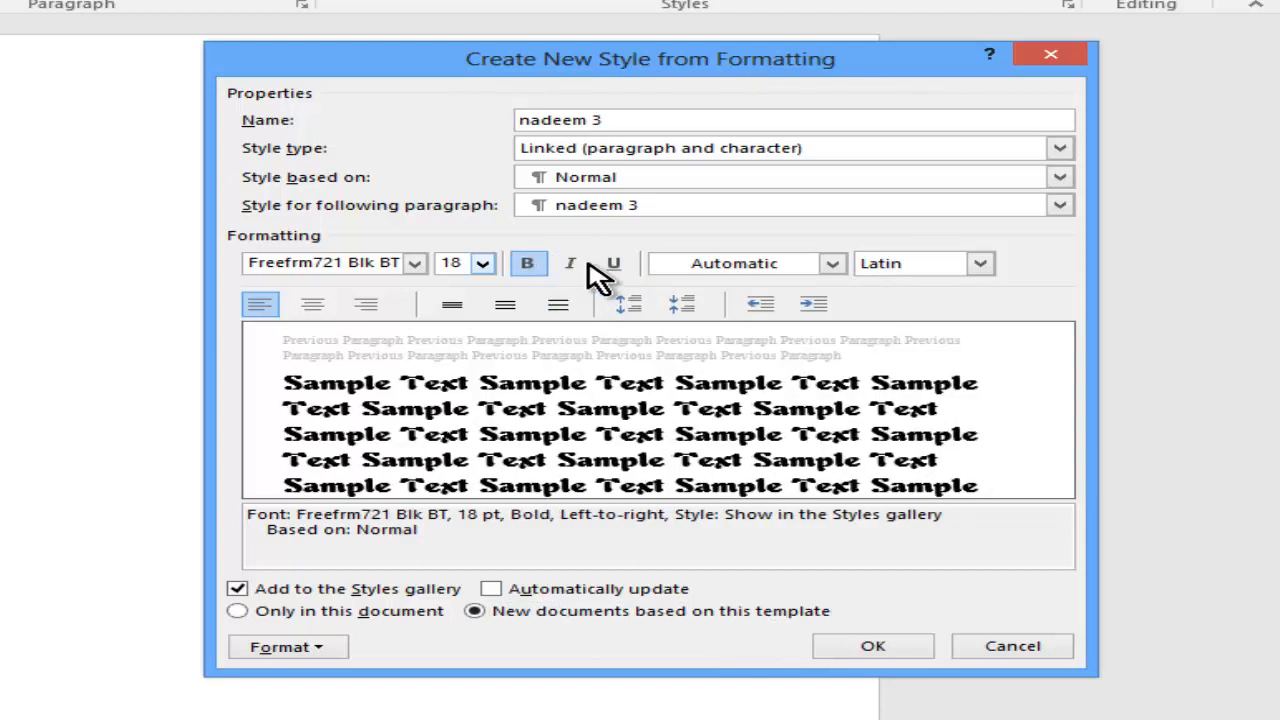
pyautogui.click(614, 268)
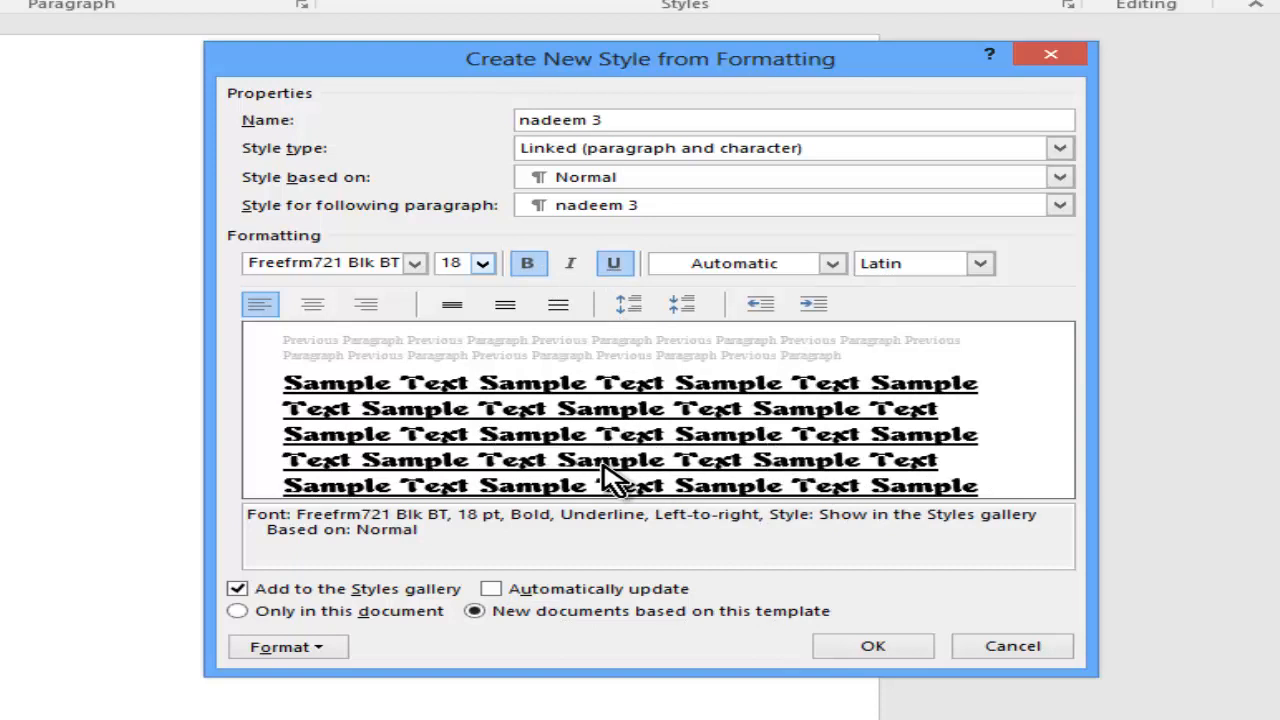
pyautogui.click(858, 648)
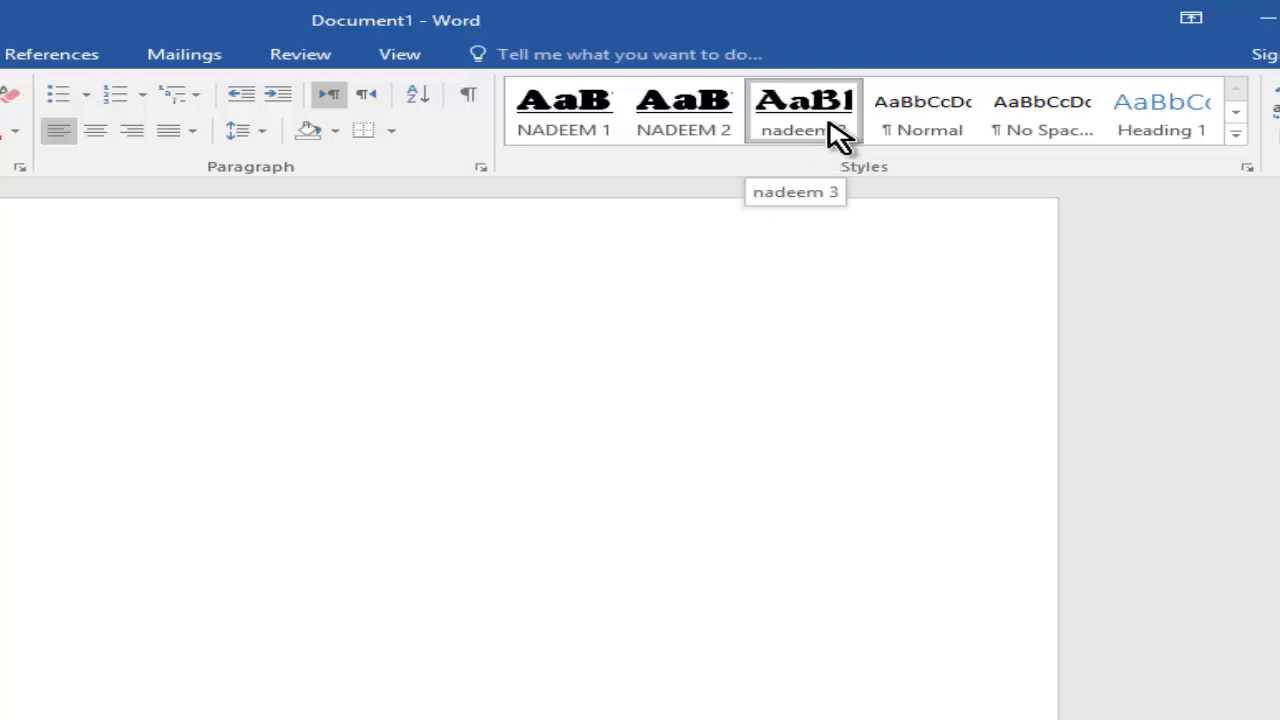
# Write "Learning computer" on the first line in the new custom style numbered 3, with the first word spelled correctly.
pyautogui.write('1')
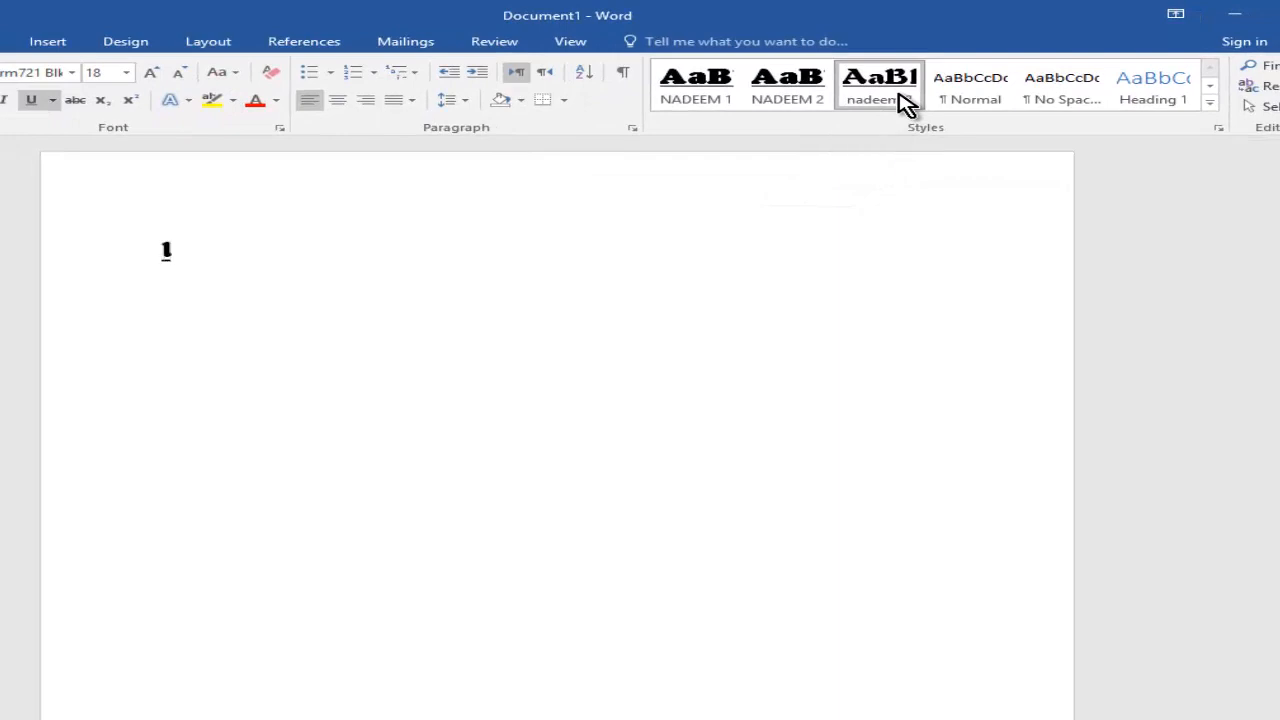
pyautogui.write('earnining')
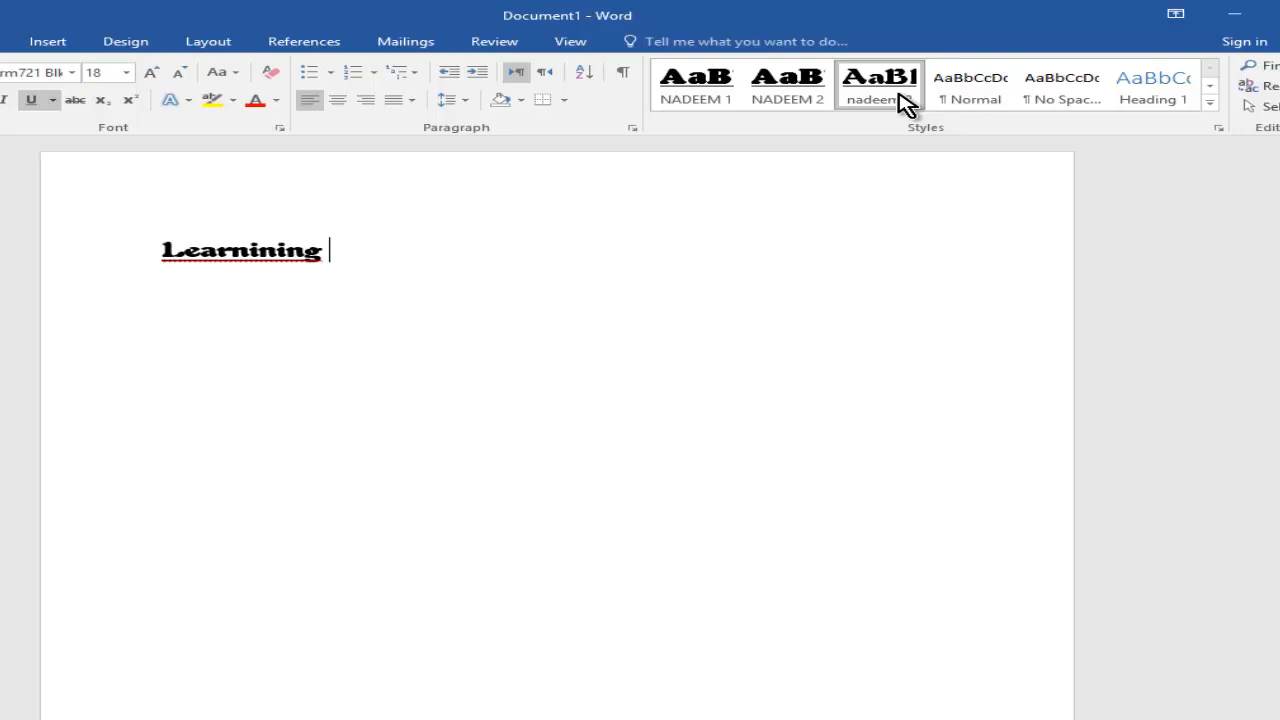
pyautogui.write('com')
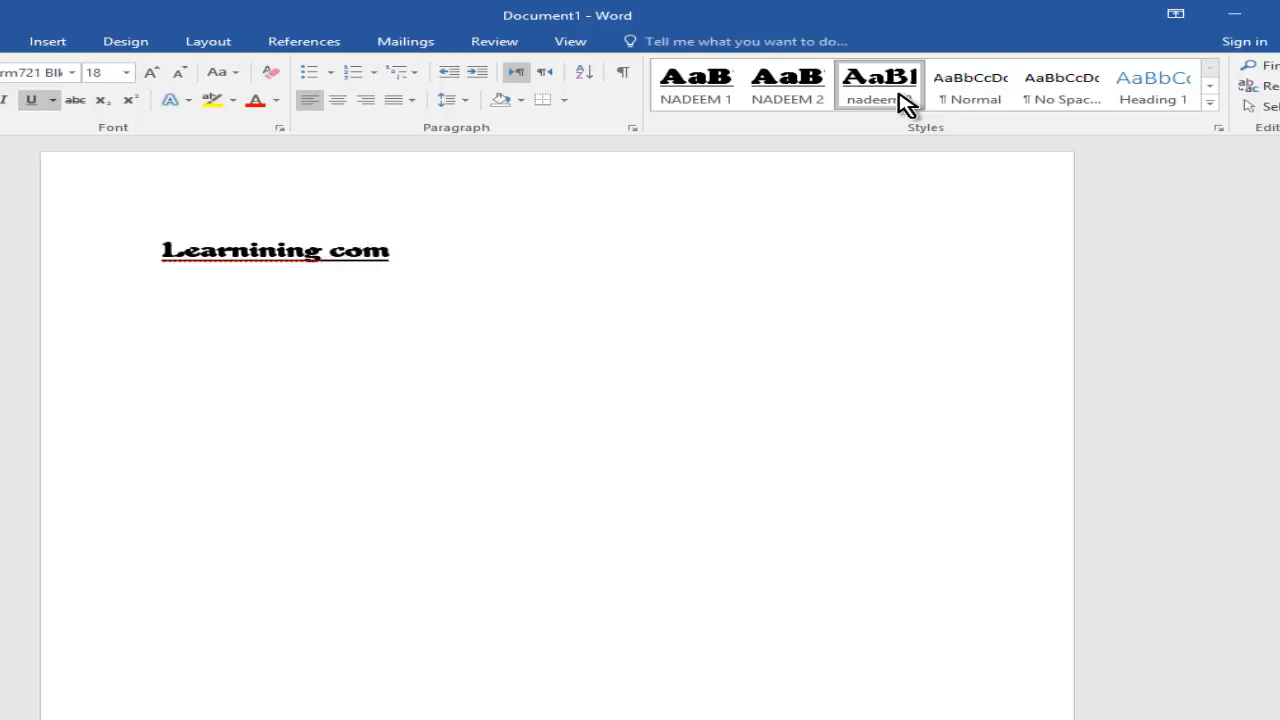
pyautogui.write('puter')
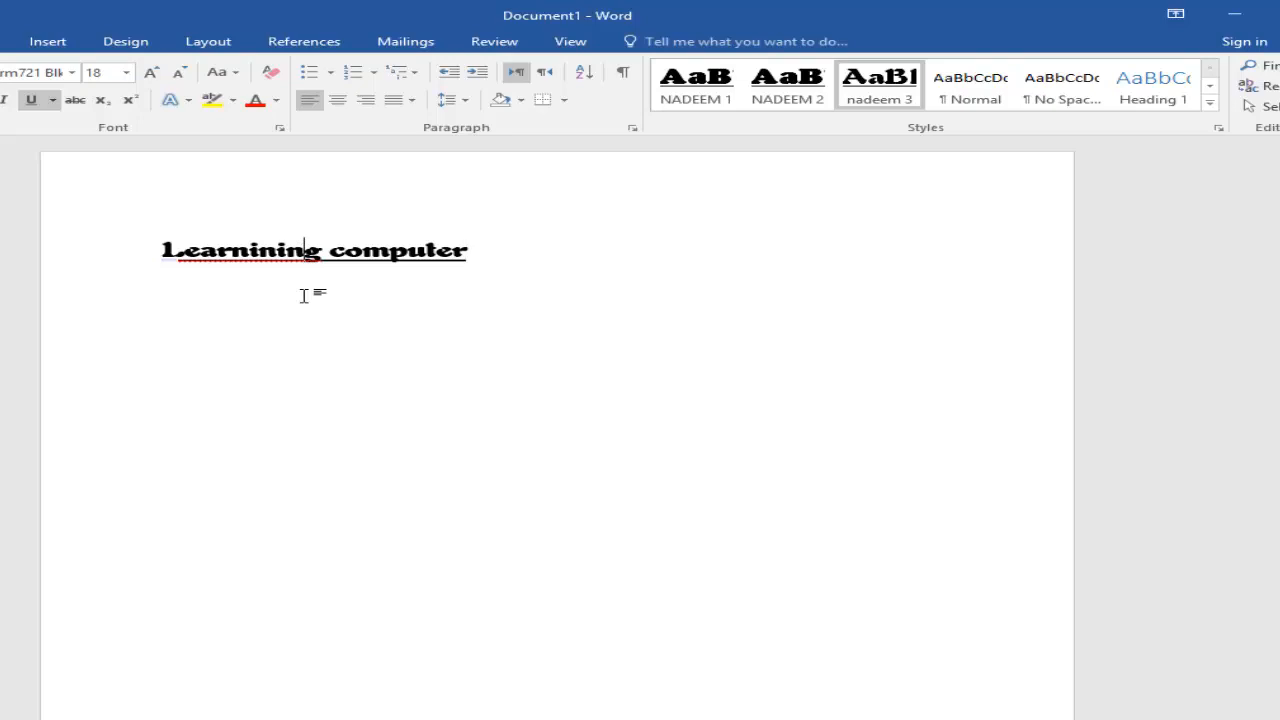
pyautogui.press('BackSpace')
pyautogui.press('BackSpace')
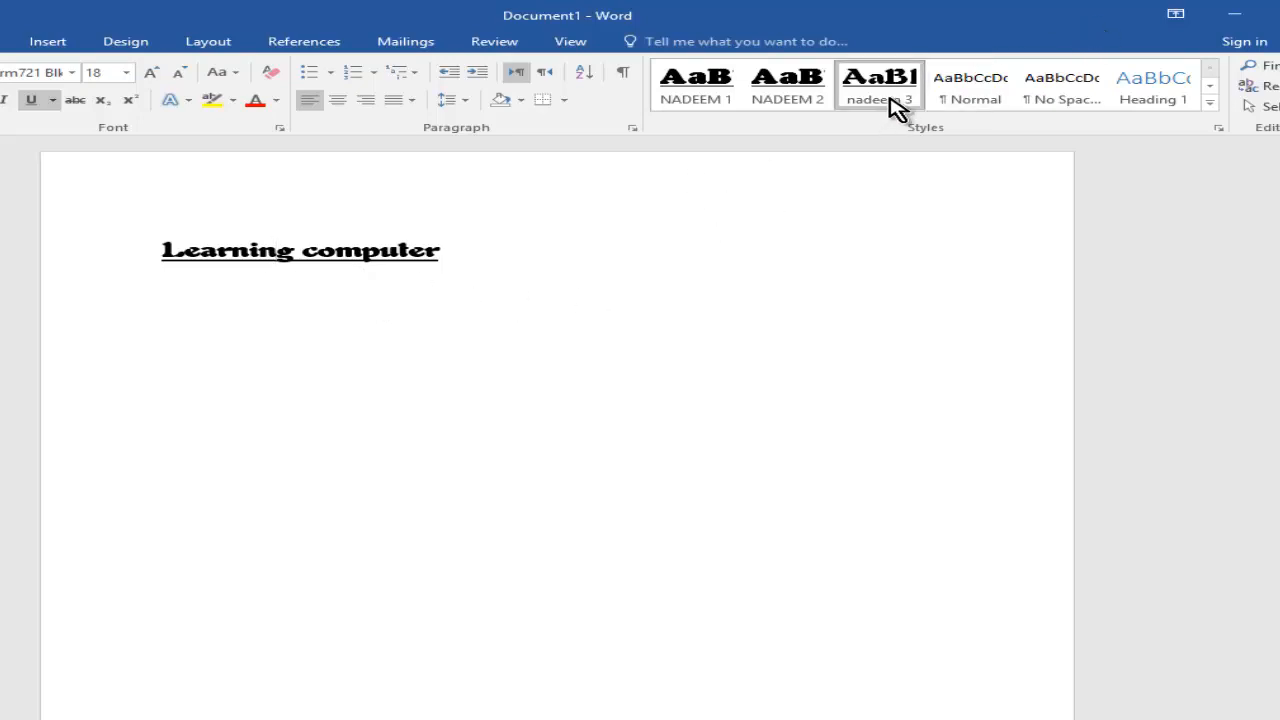
# Start a new paragraph after "Learning computer" and apply the Normal style to it.
pyautogui.click(446, 257)
pyautogui.press('Return')
pyautogui.click(973, 99)
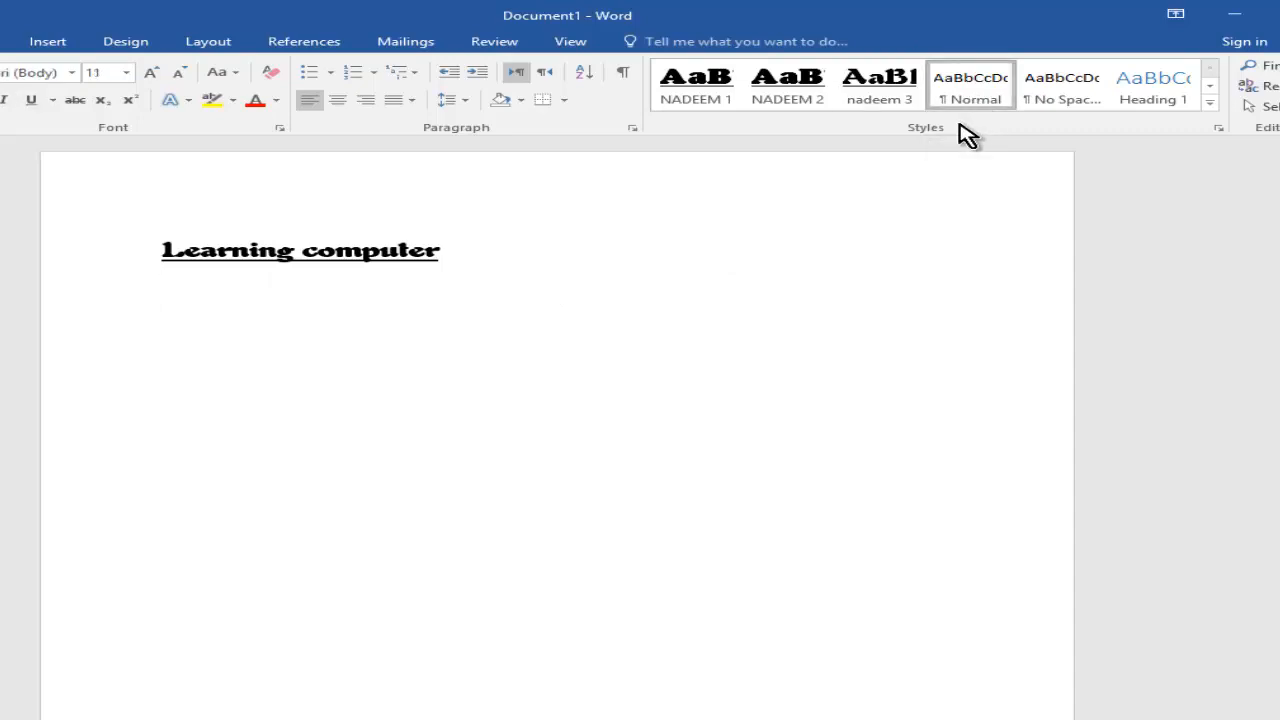